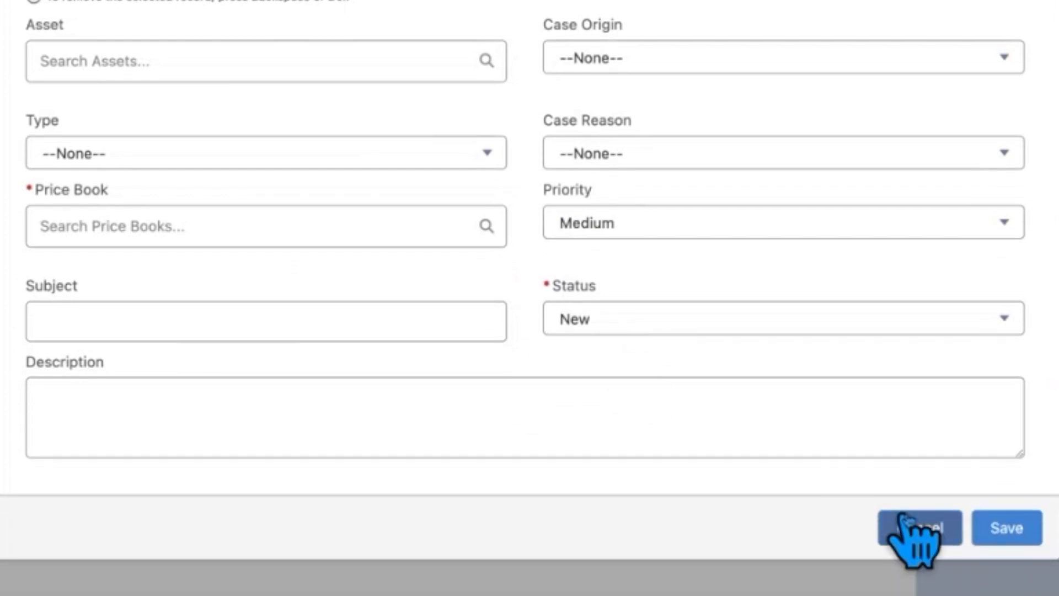
Discard the unsaved new case and show escalated case 00001158 beside the Misc Cases list
click(920, 531)
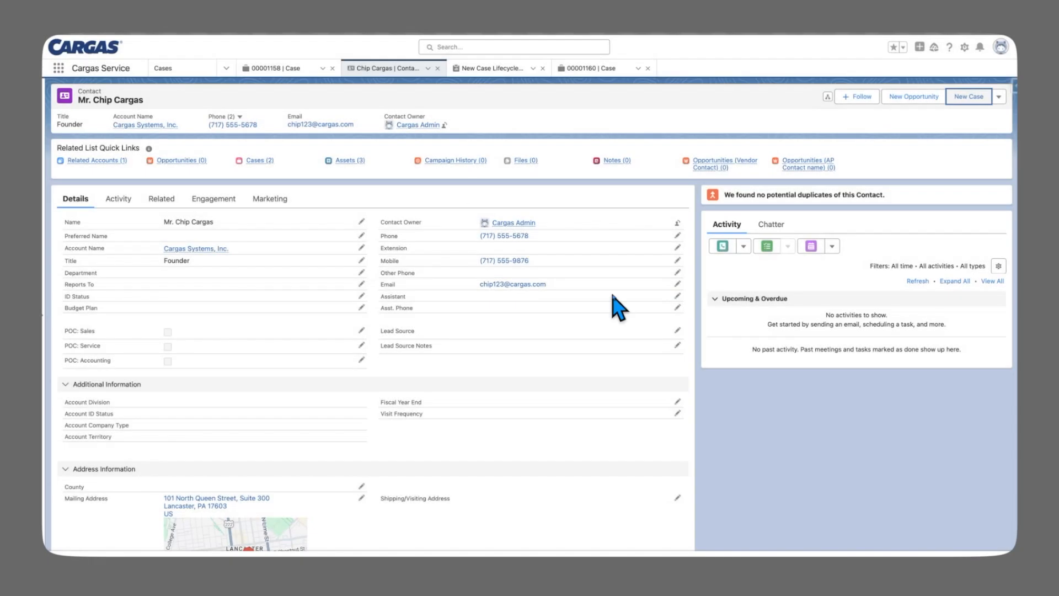
click(276, 72)
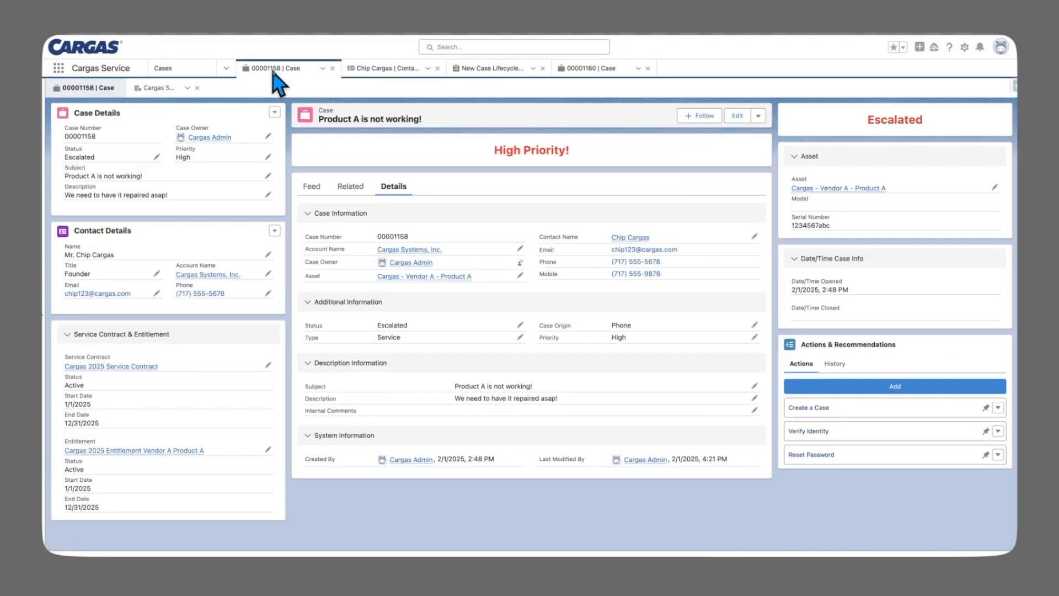
click(44, 322)
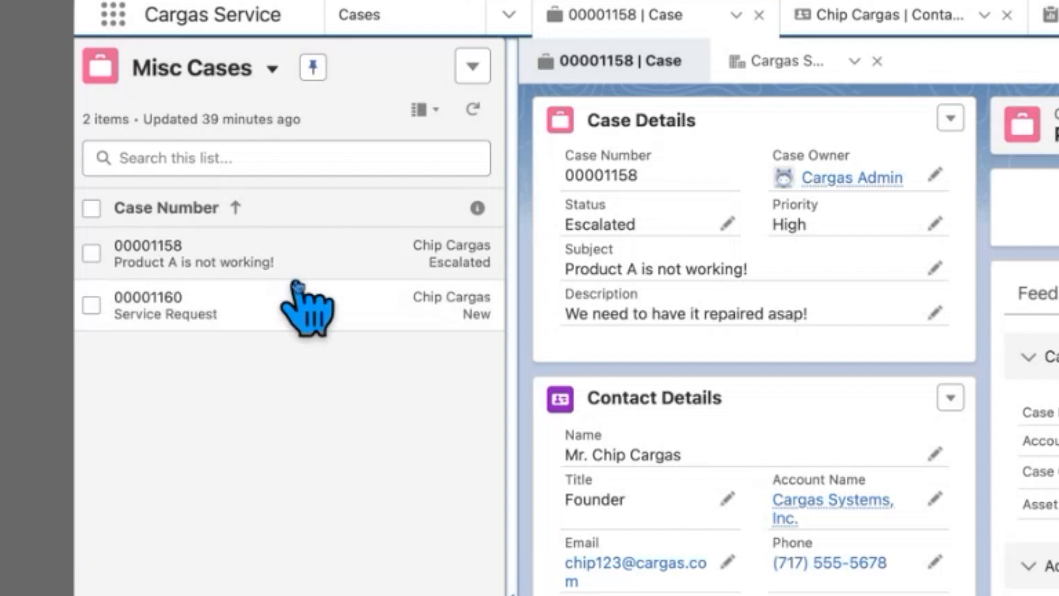
Review Service Request case 00001160, then return to case 00001158 and view its related records
click(304, 265)
click(477, 310)
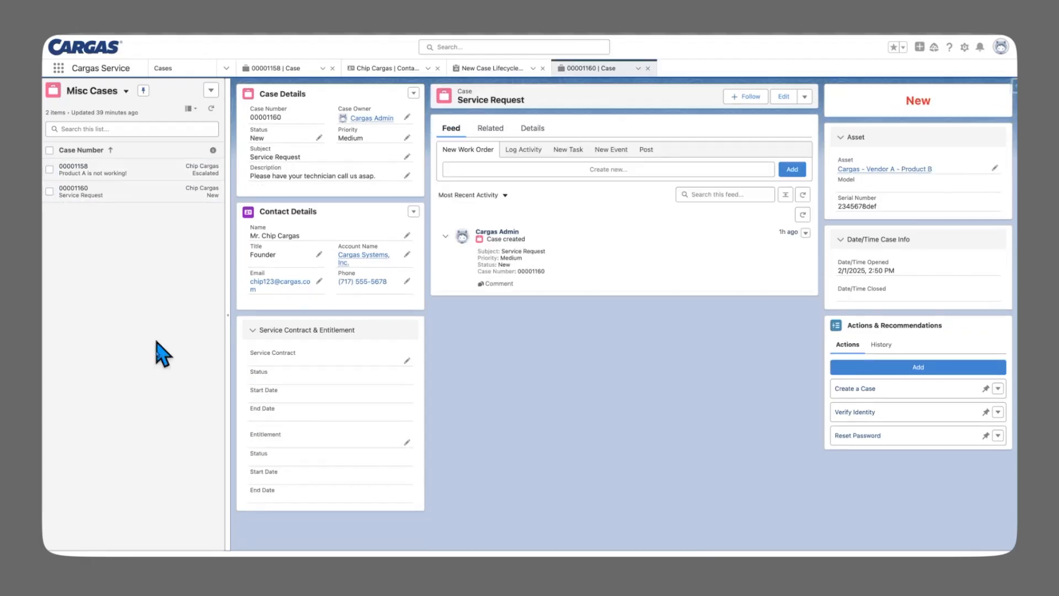
click(171, 175)
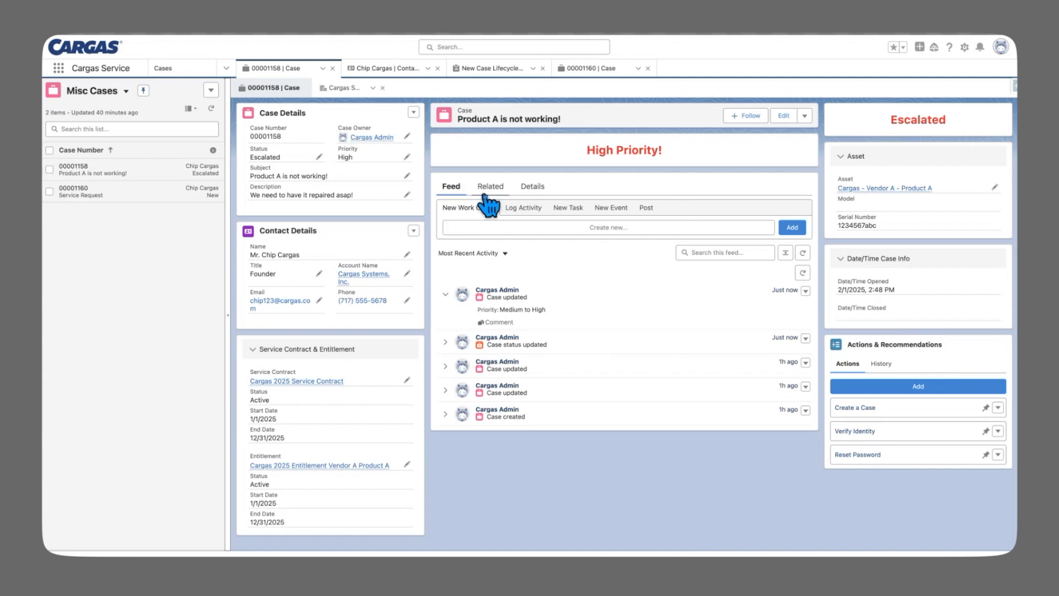
click(488, 190)
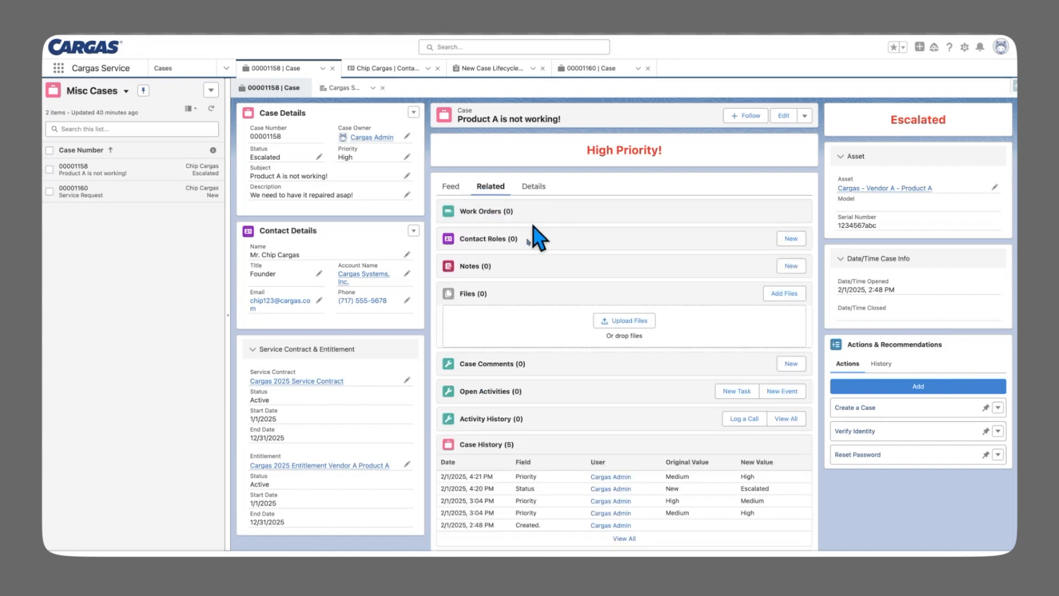
Show case 00001158's full Details and begin editing its Status field
click(533, 187)
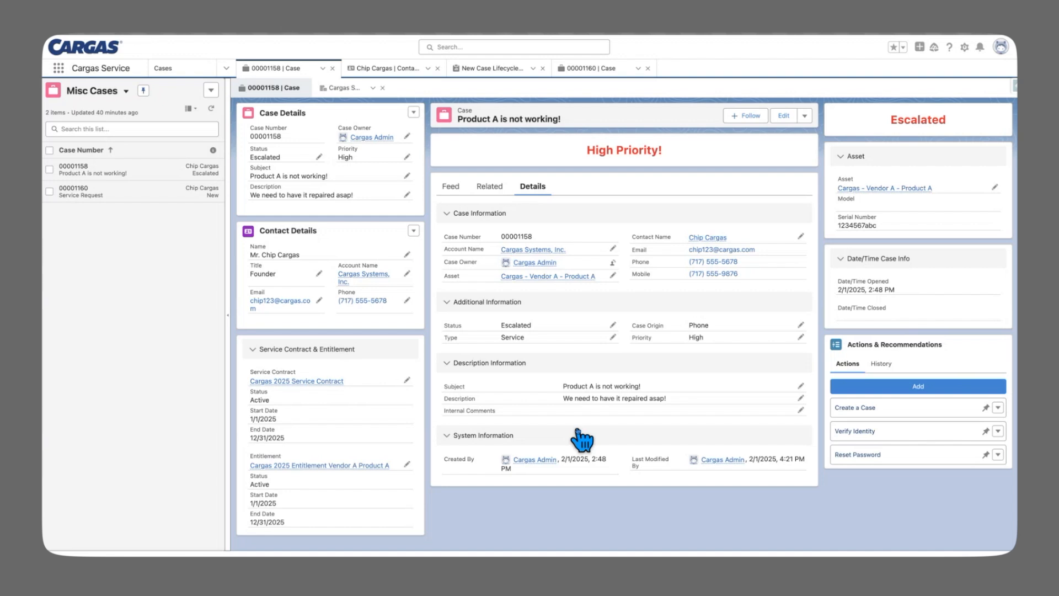
click(319, 157)
Change case 00001158's status to New and save, then restore and save it as Escalated
click(301, 165)
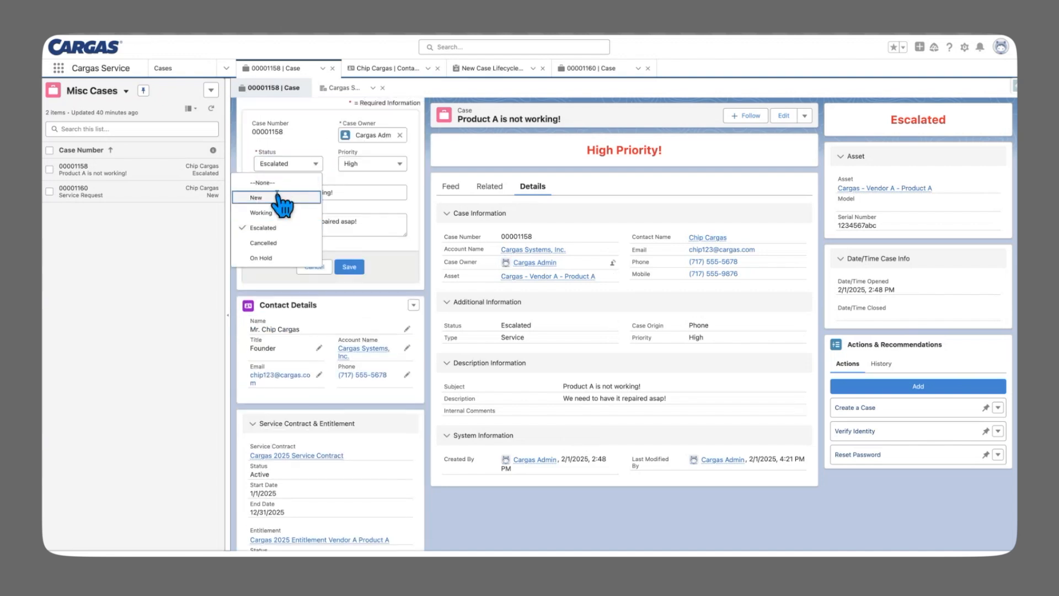
click(306, 190)
click(356, 268)
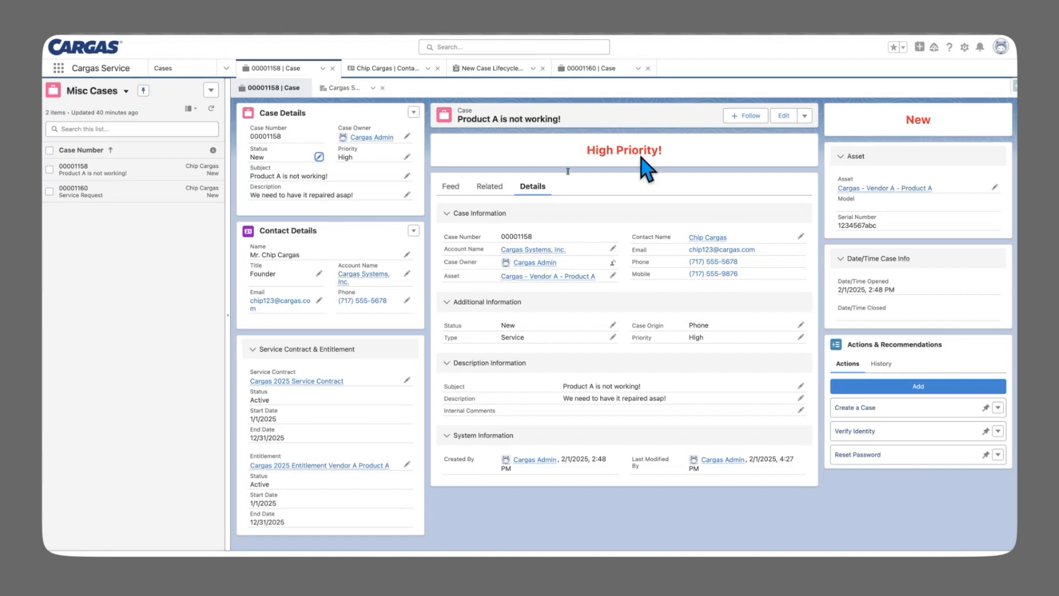
click(319, 156)
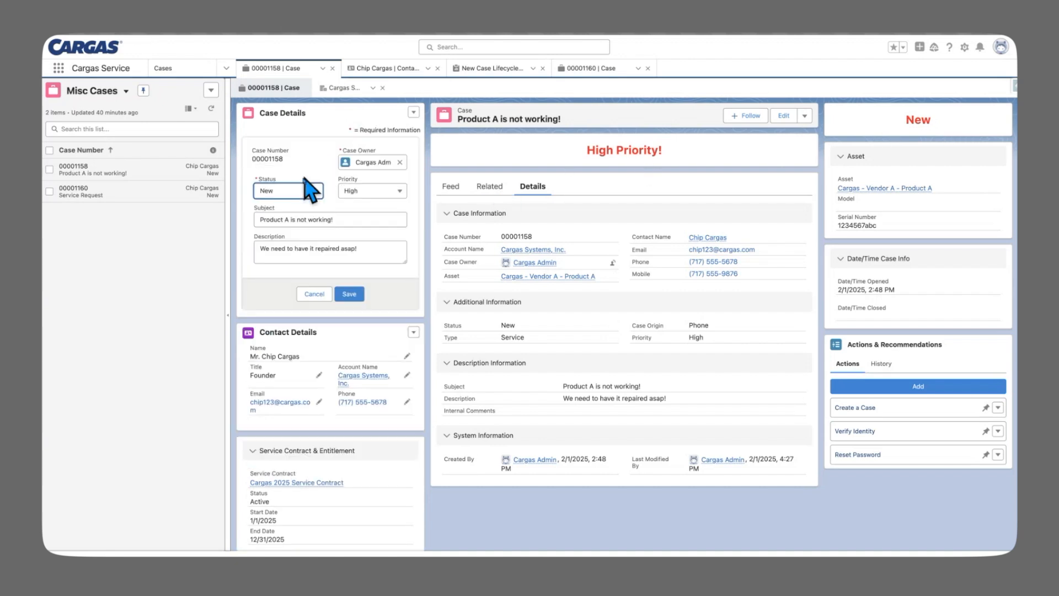
click(289, 190)
click(264, 254)
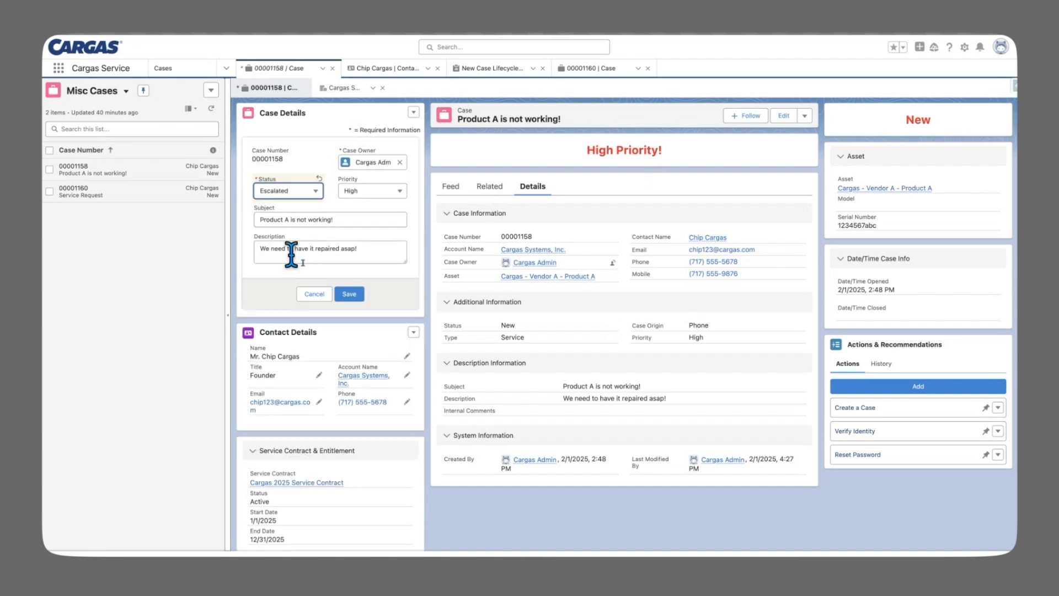
click(349, 293)
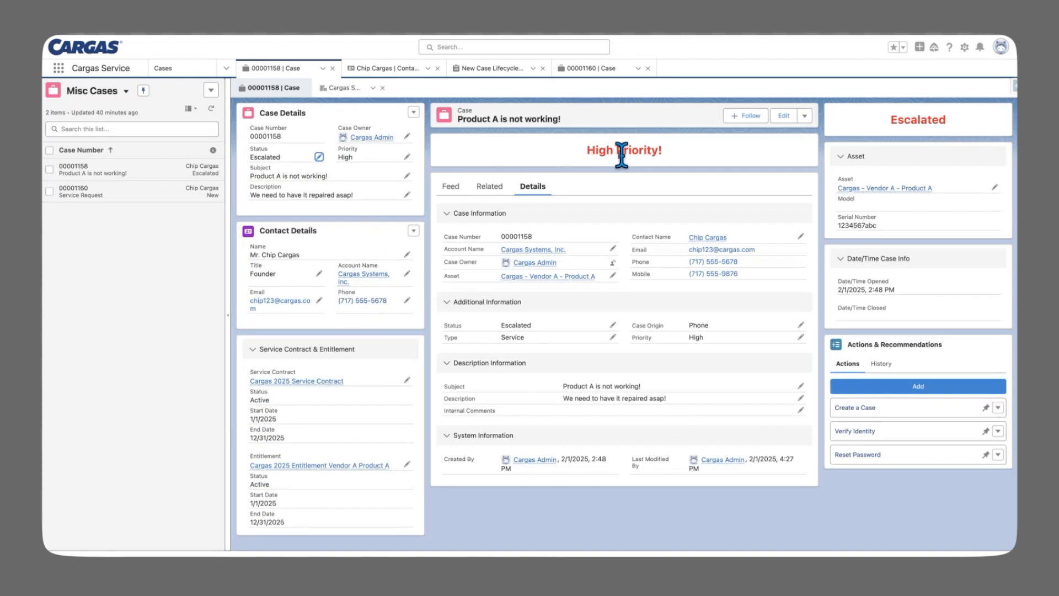
Set the case priority to Medium and save, then reselect 00001158 via case 00001160
click(407, 157)
click(377, 164)
click(362, 212)
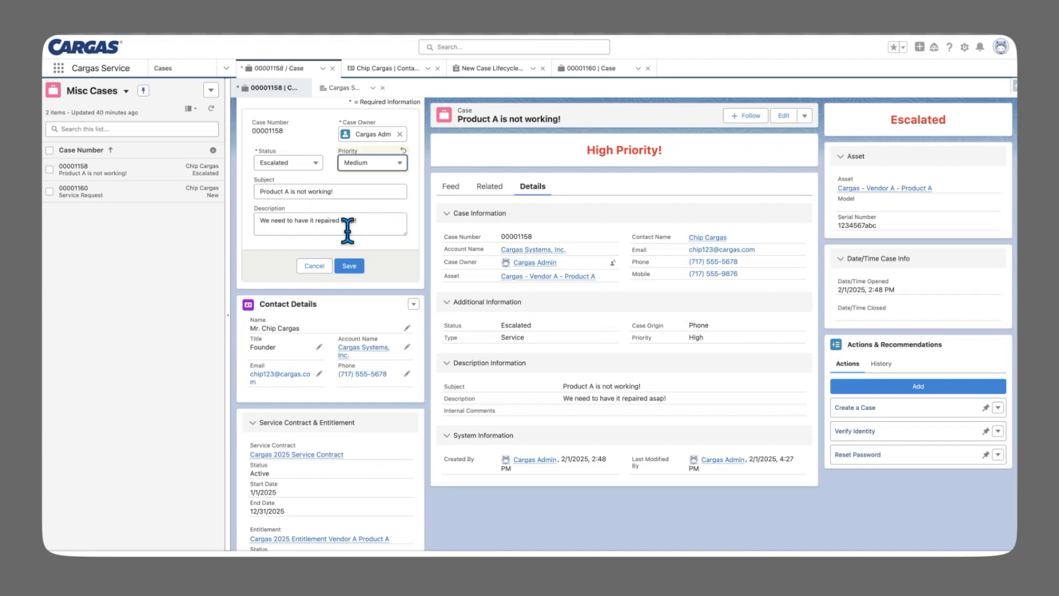
click(350, 266)
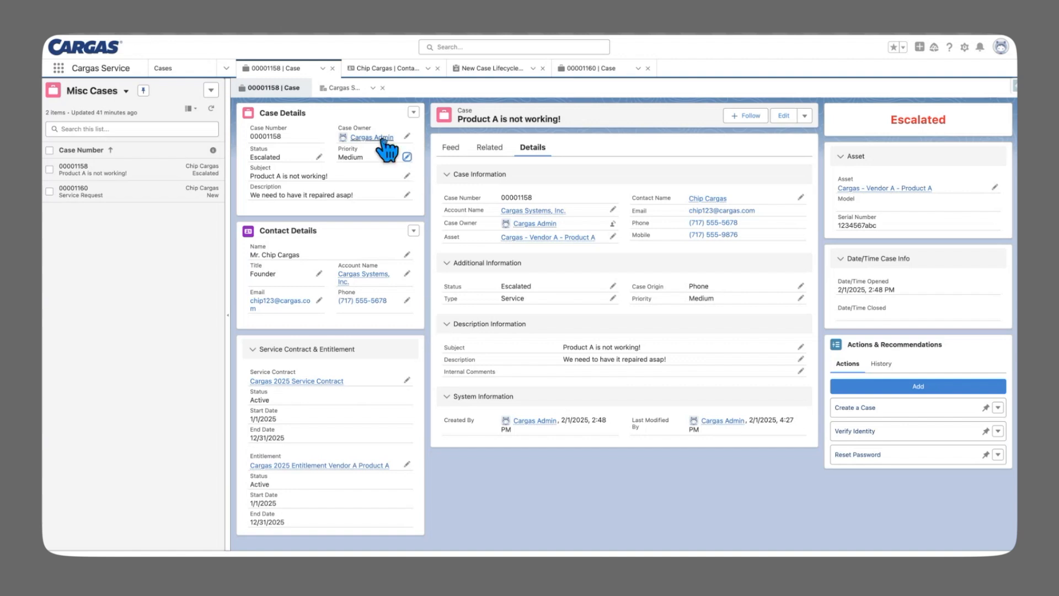
mouse_move(380, 139)
click(157, 192)
click(157, 177)
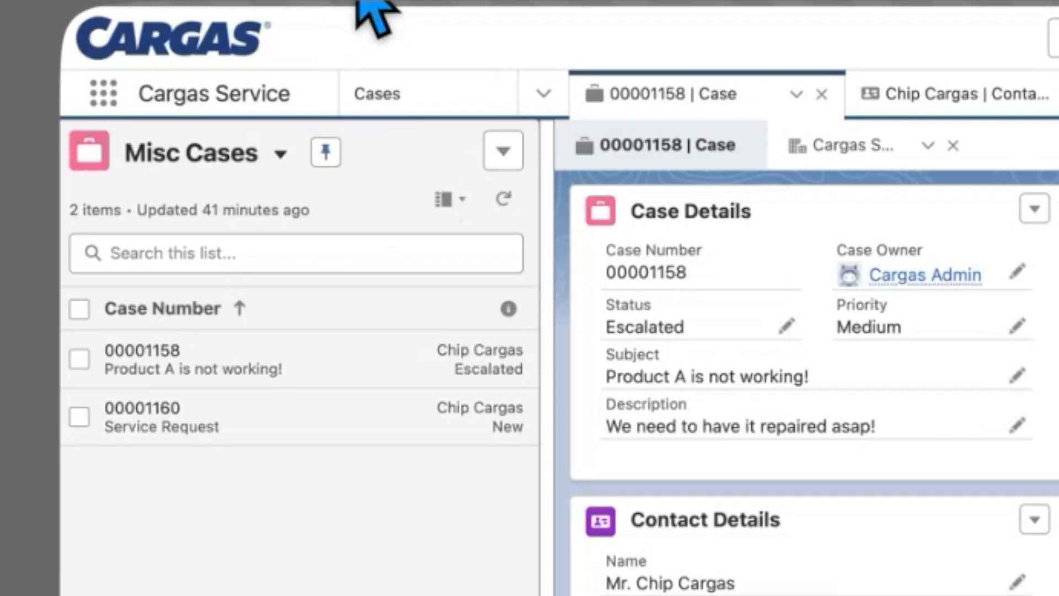
On the Web-to-Case form, fill in the company name and contact details
mouse_move(155, 35)
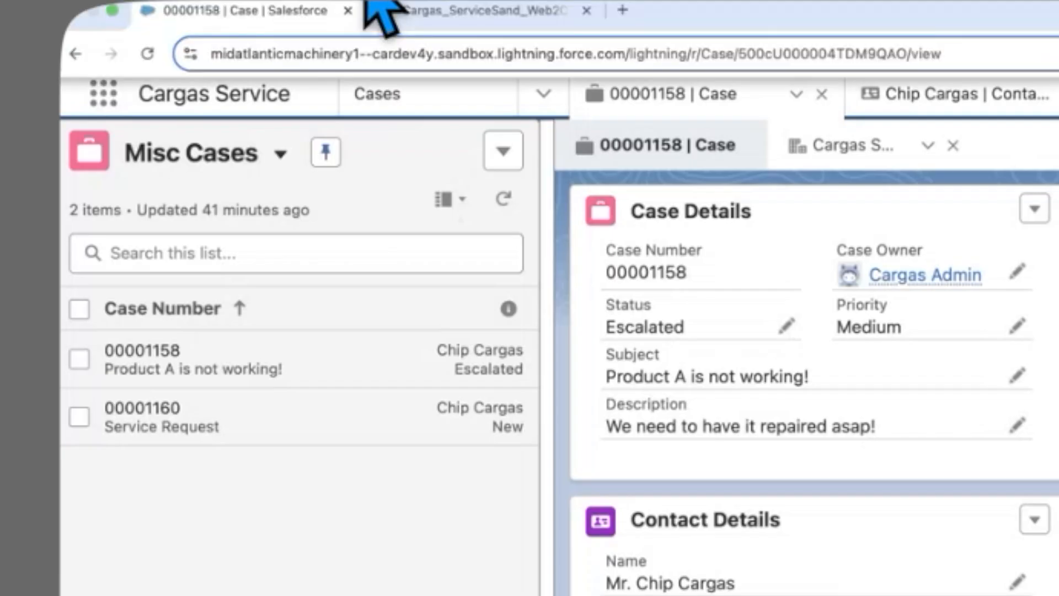
click(448, 12)
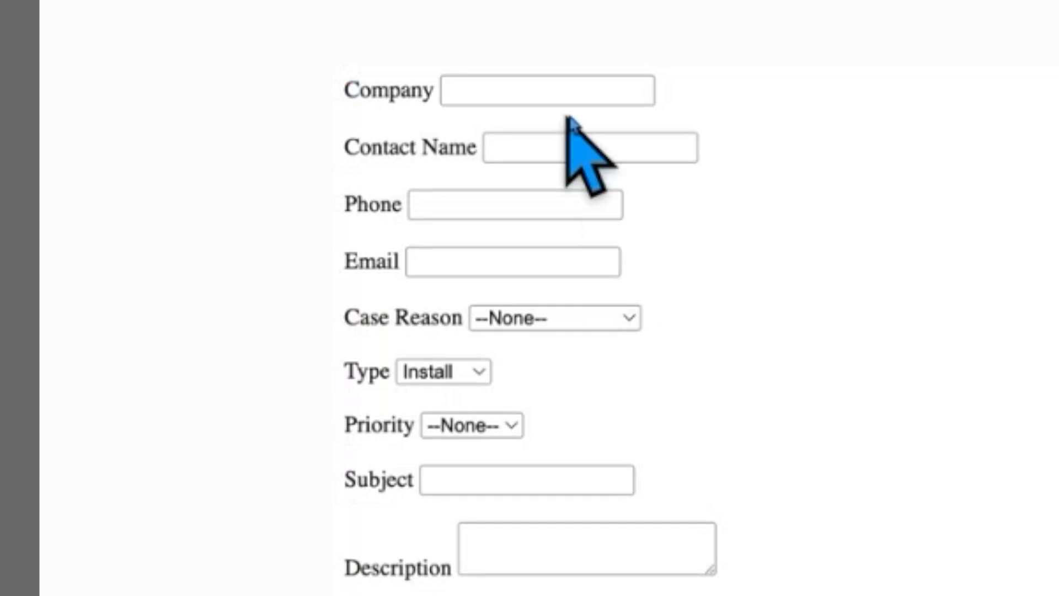
click(567, 93)
text(Cargas Systems)
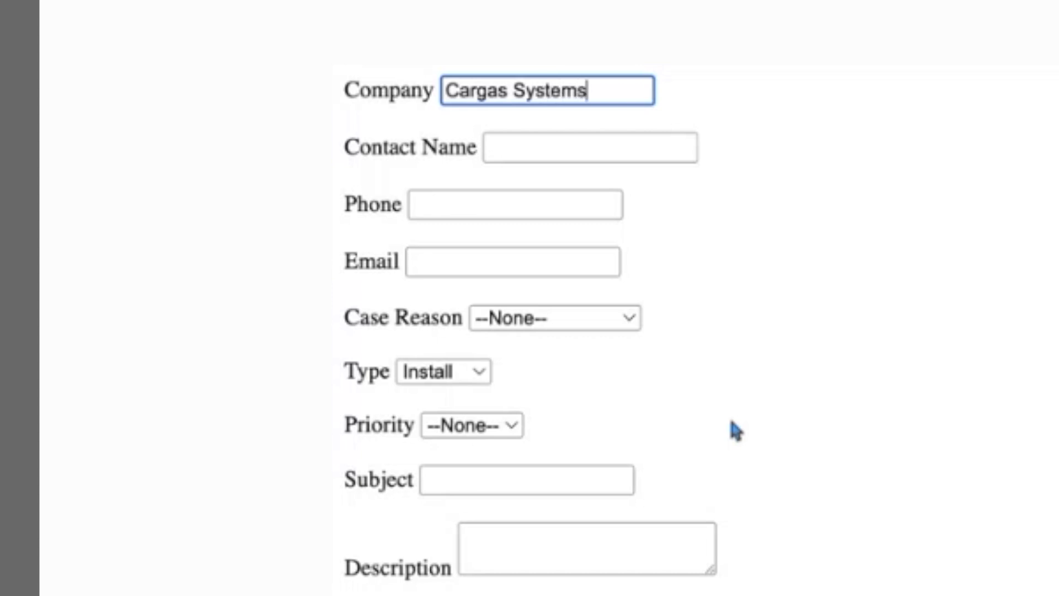
key(Tab)
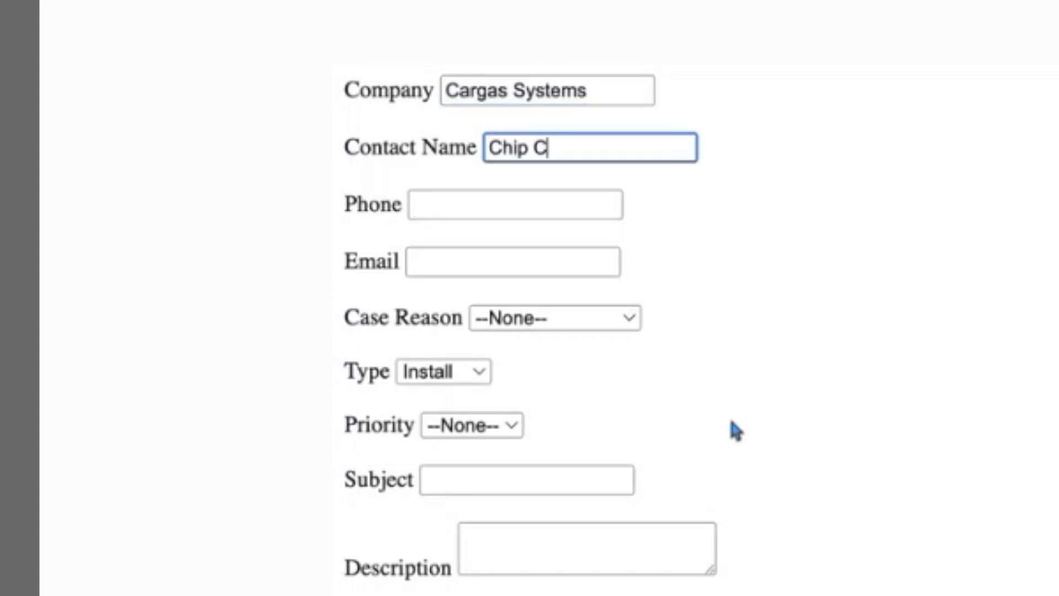
key(Tab)
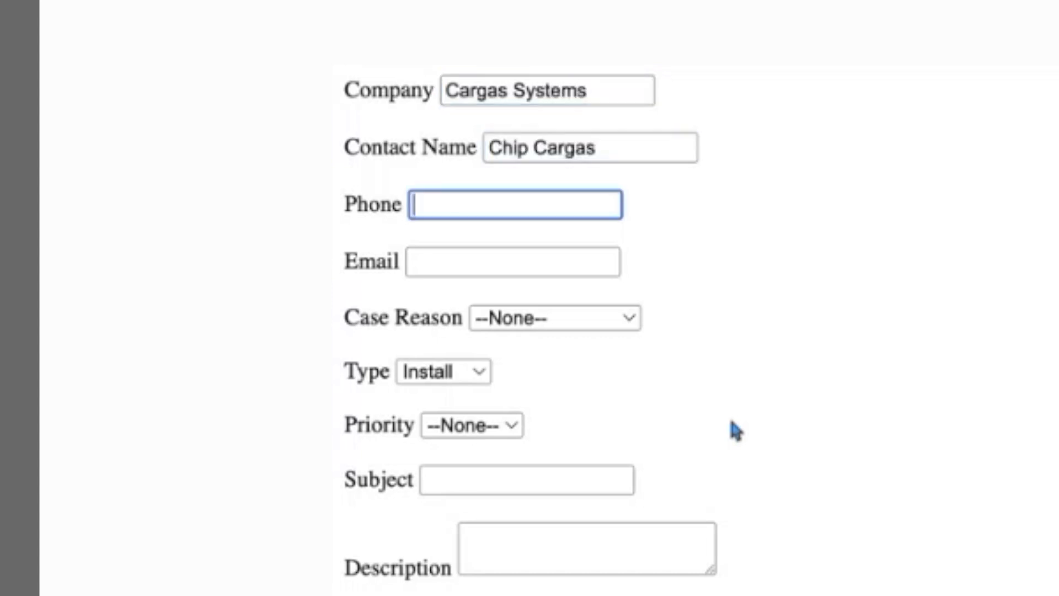
click(508, 263)
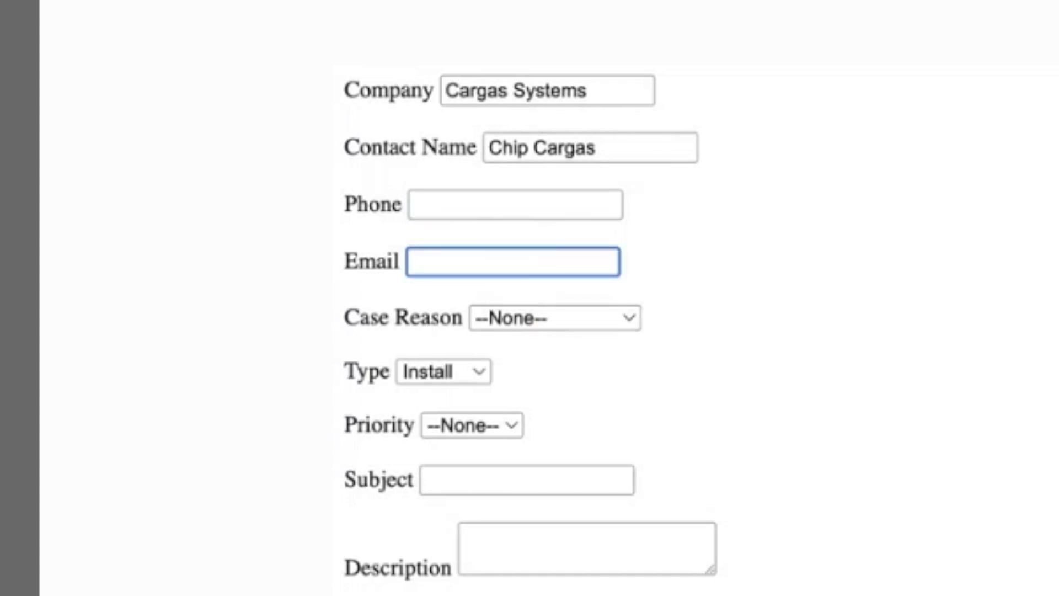
key(Tab)
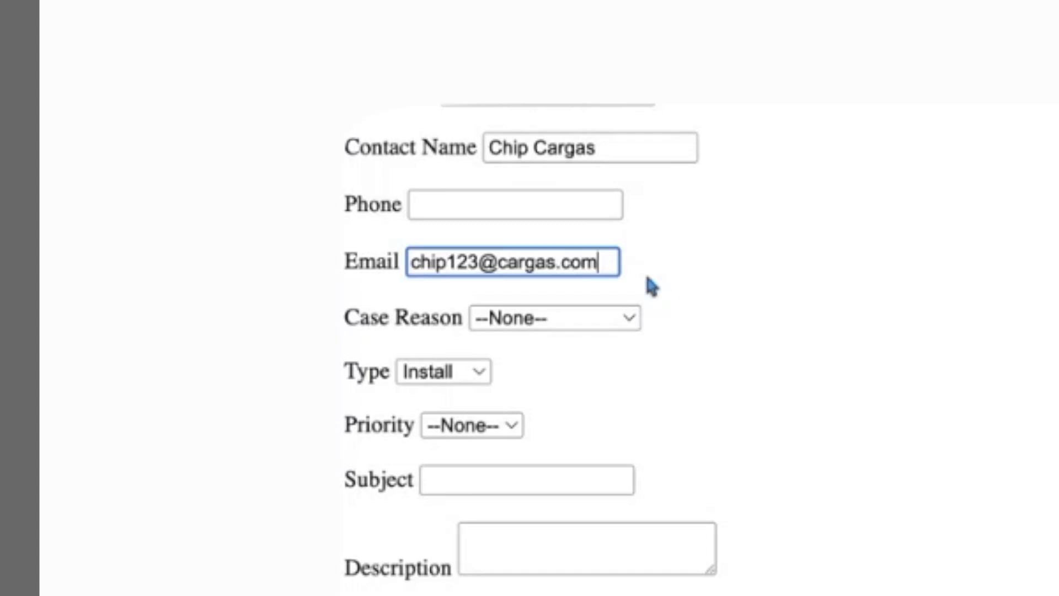
Choose Service Request as case reason, Service as type and Medium priority
click(589, 318)
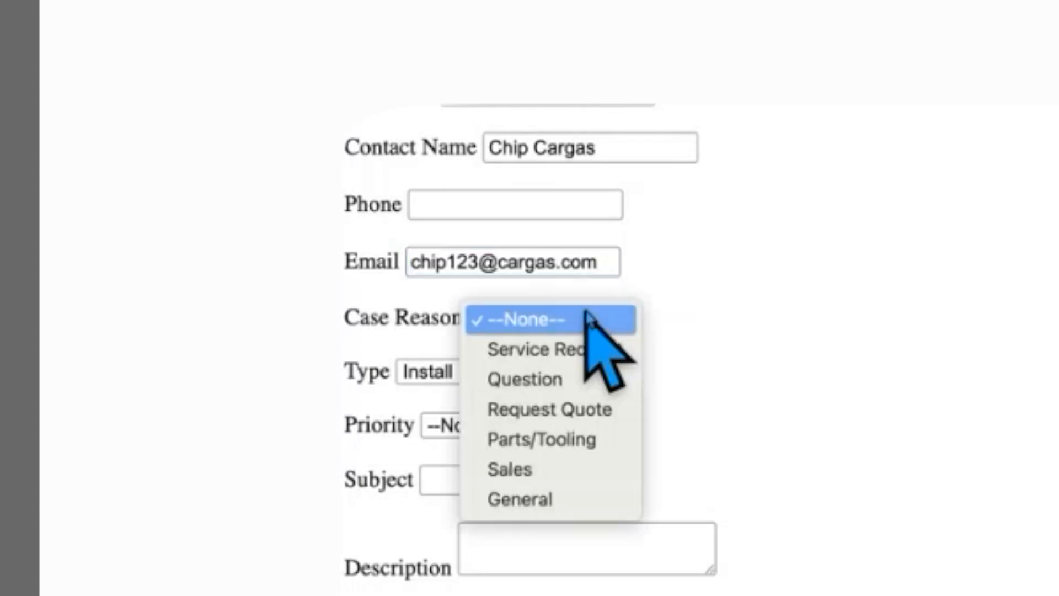
click(589, 352)
click(485, 378)
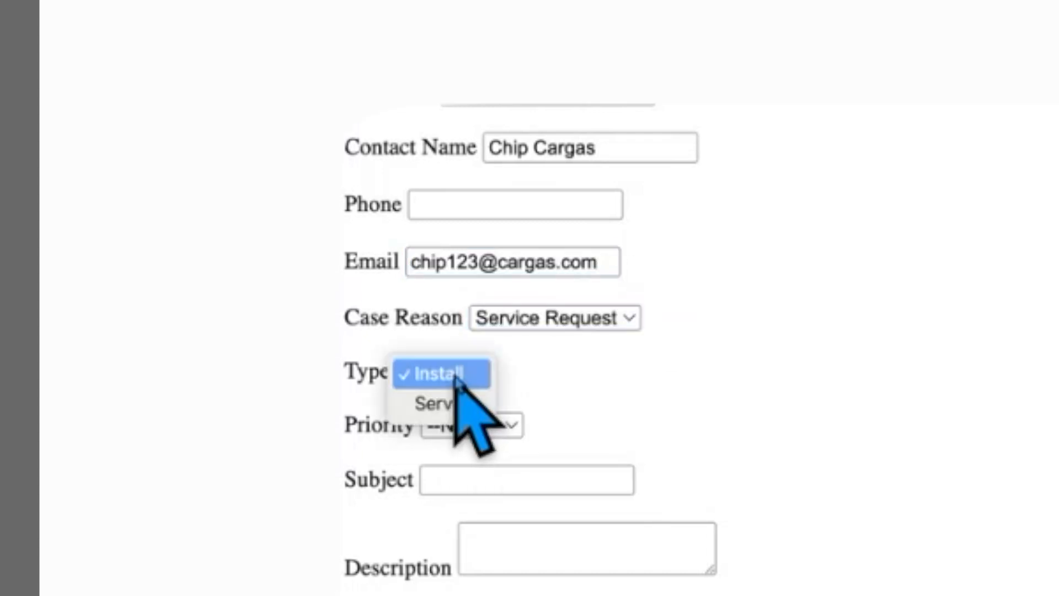
click(457, 407)
click(496, 425)
scroll(486, 435, down, 3)
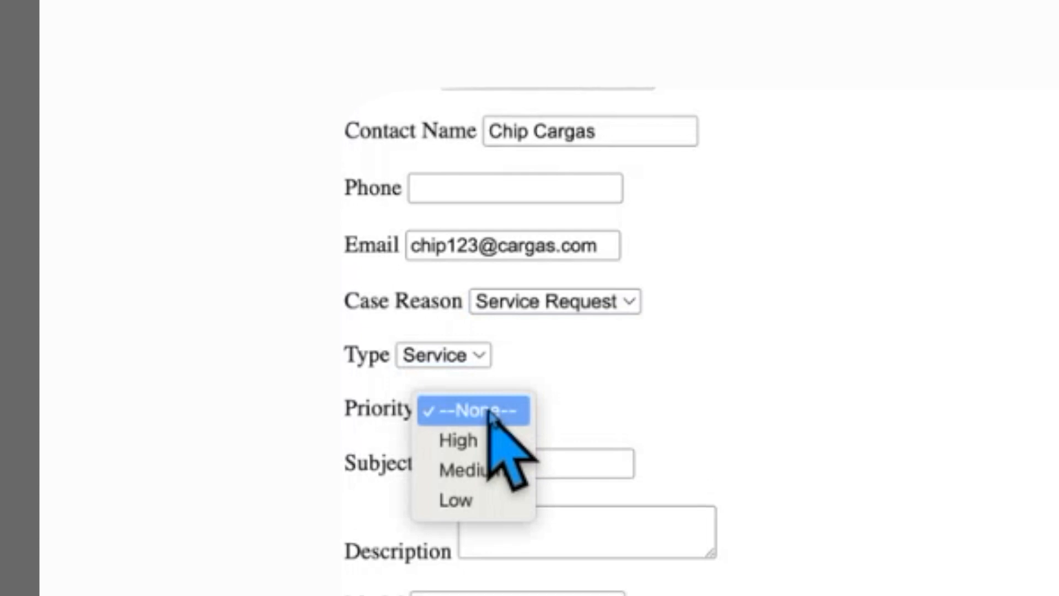
click(527, 369)
Enter subject 'Repair needed' and description 'Please call us asap!'
click(539, 354)
text(RE)
key(BackSpace)
text(epar)
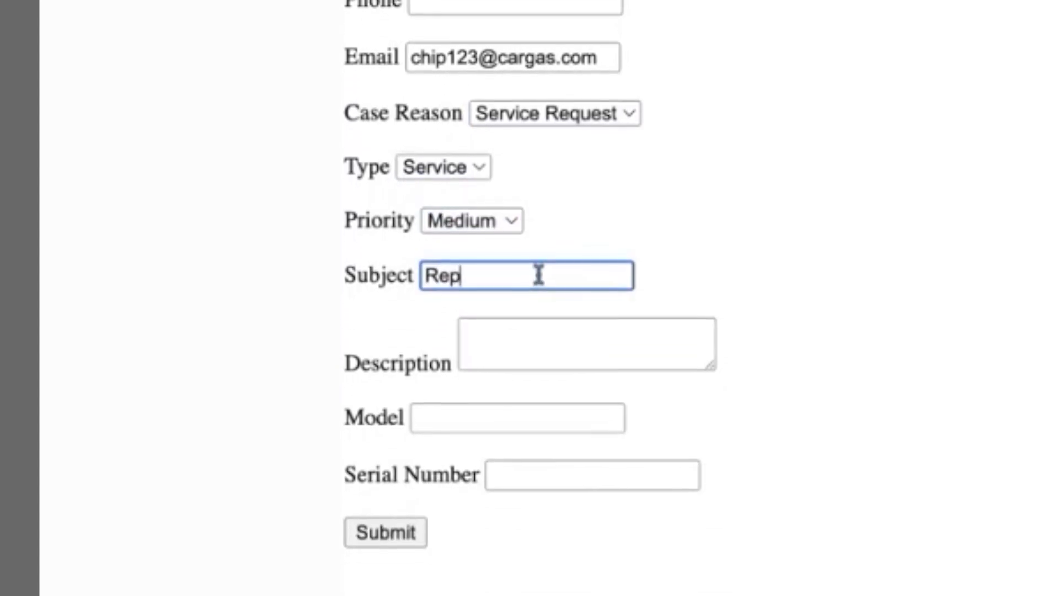
key(BackSpace)
key(BackSpace)
key(BackSpace)
text(pair n)
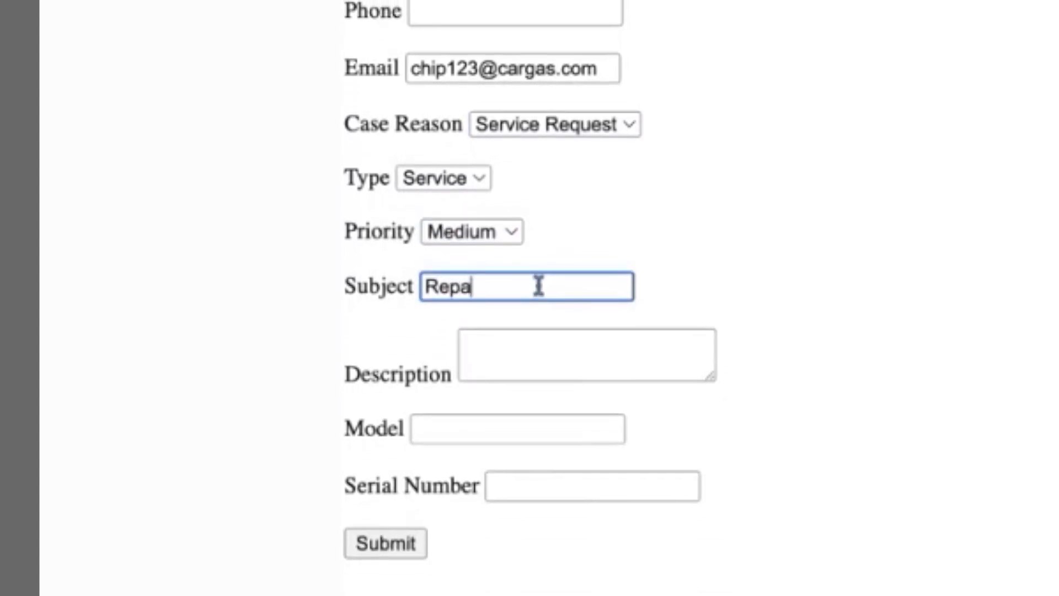
text(eeded)
click(574, 360)
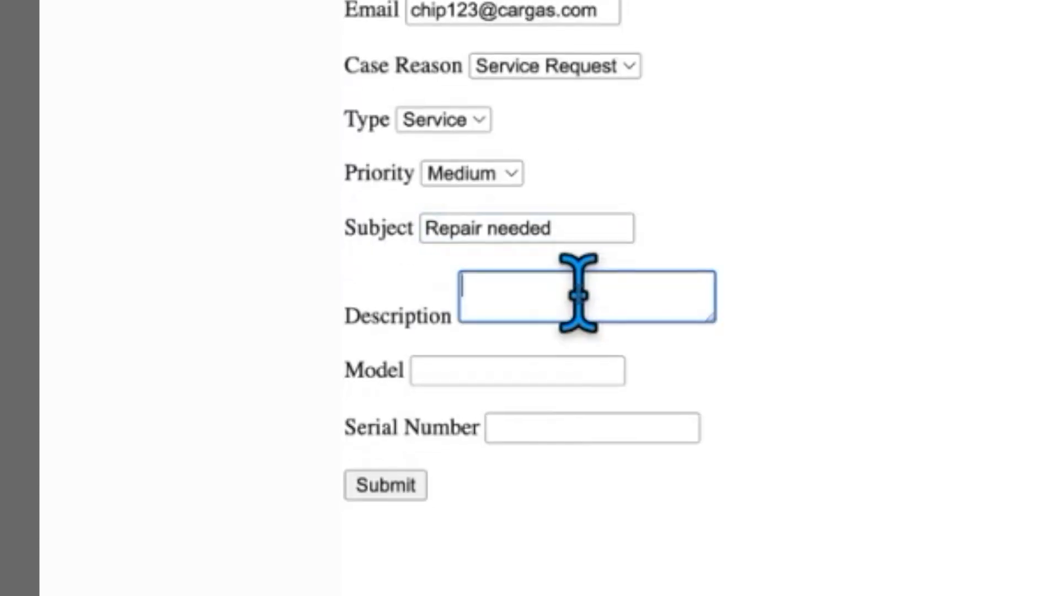
text(Please ca)
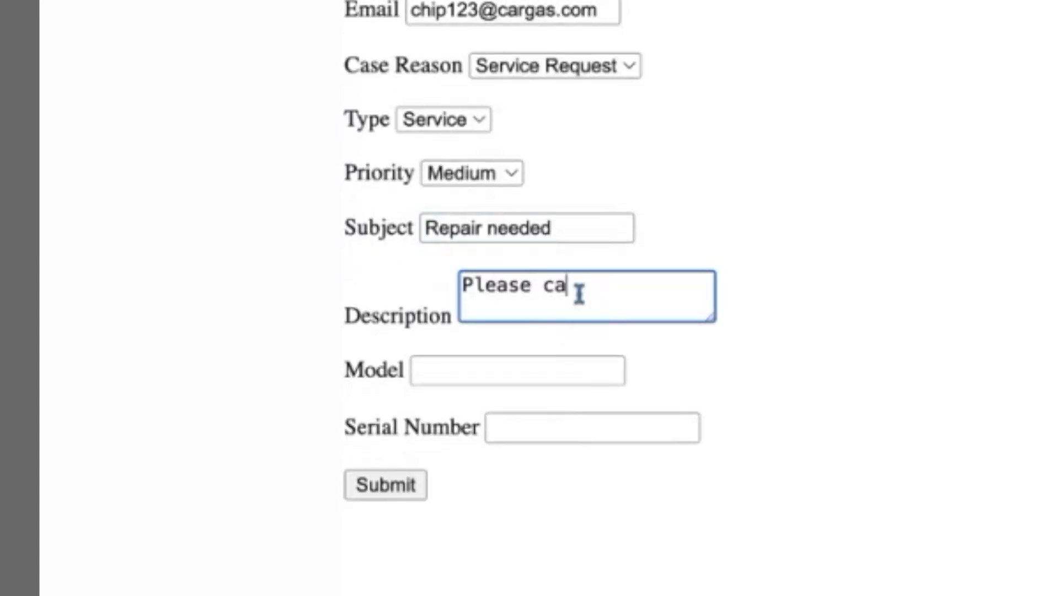
text(ll us asap!)
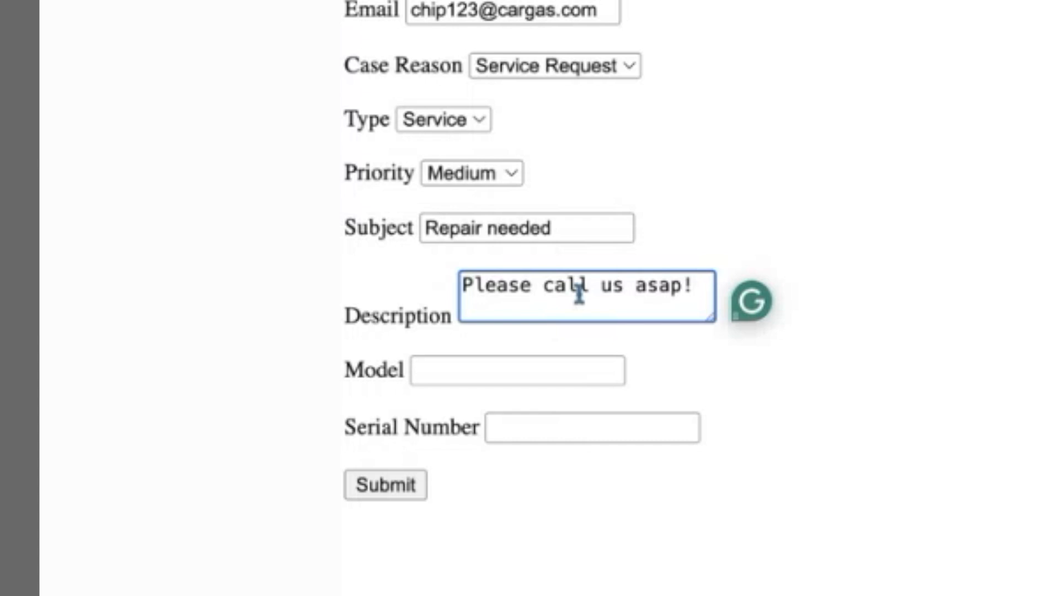
Enter model 'PRoduct 1' and serial number 3456789xyz, then submit the form
click(521, 367)
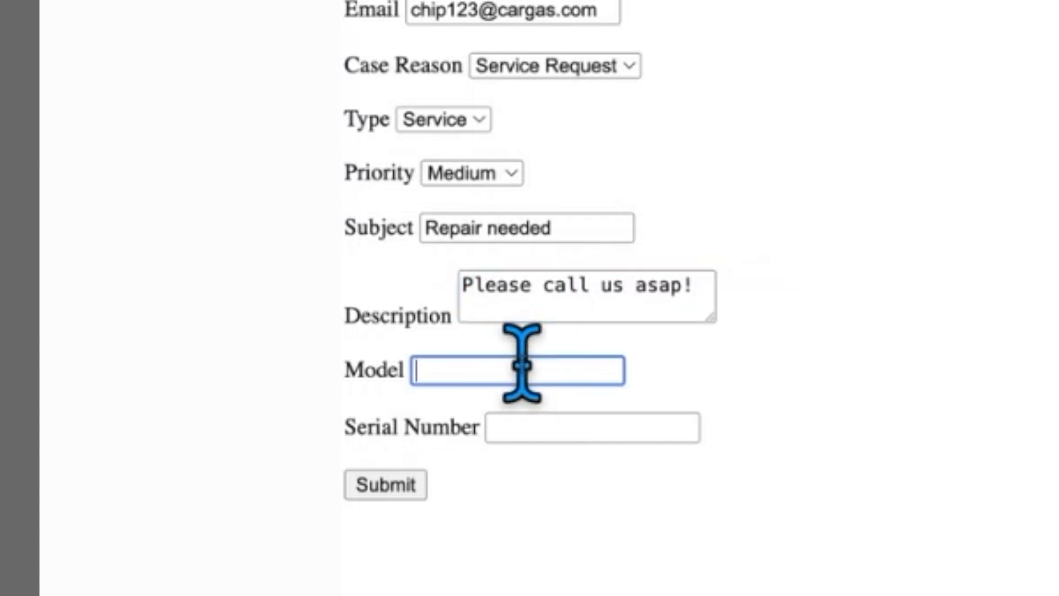
text(PRod)
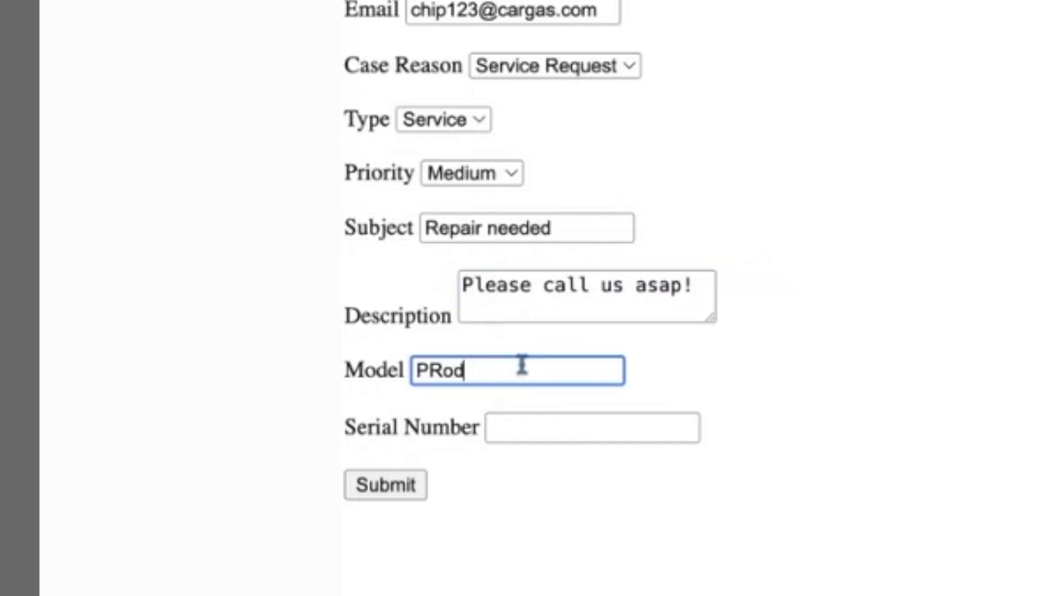
text(uct 1)
click(634, 427)
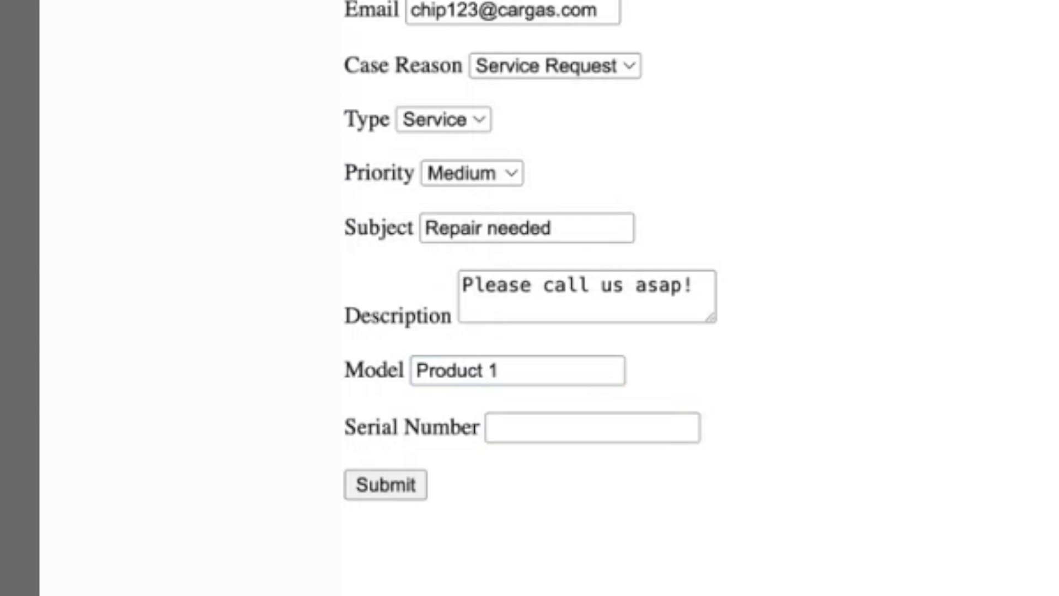
click(586, 426)
text(3456789xyz)
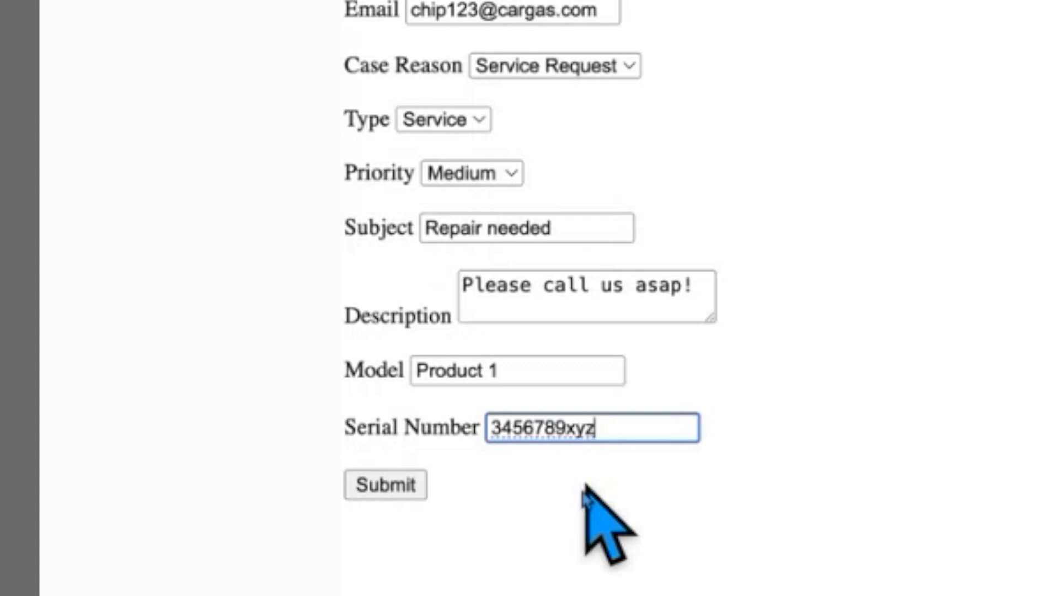
click(389, 490)
click(388, 488)
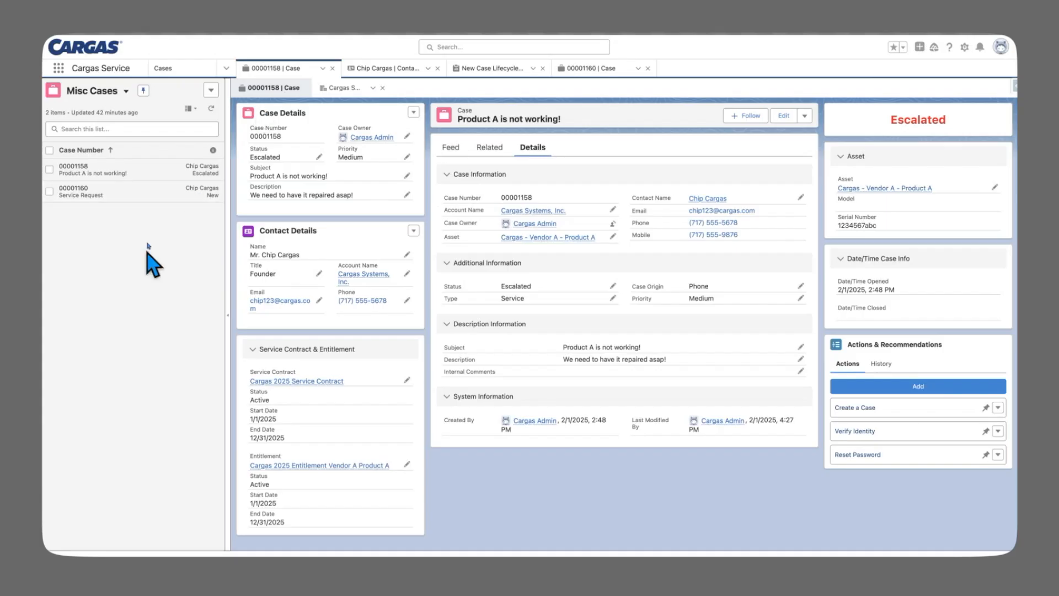
Refresh the Misc Cases list and open new case 00001165 'Repair needed'
click(212, 108)
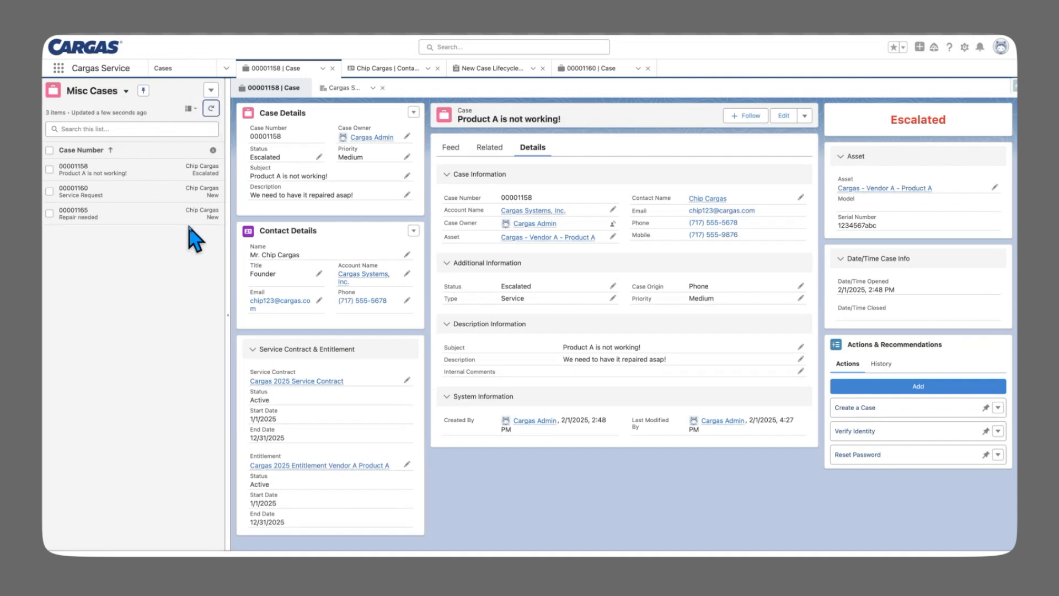
click(95, 214)
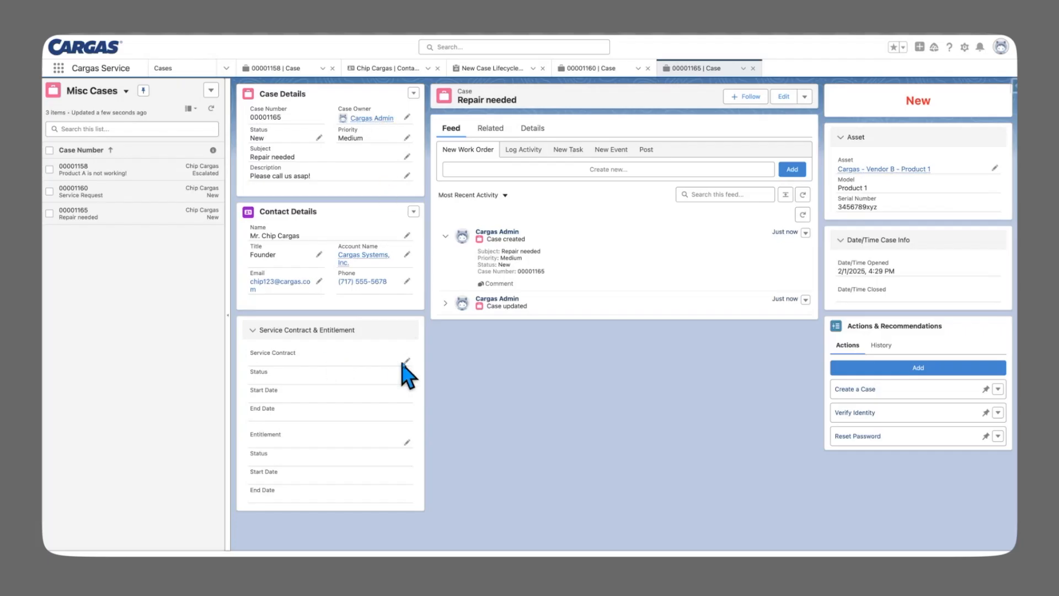
Assign Cargas 2025 Service Contract and the Vendor B Product 1 entitlement to case 00001165, then save
click(406, 361)
click(353, 368)
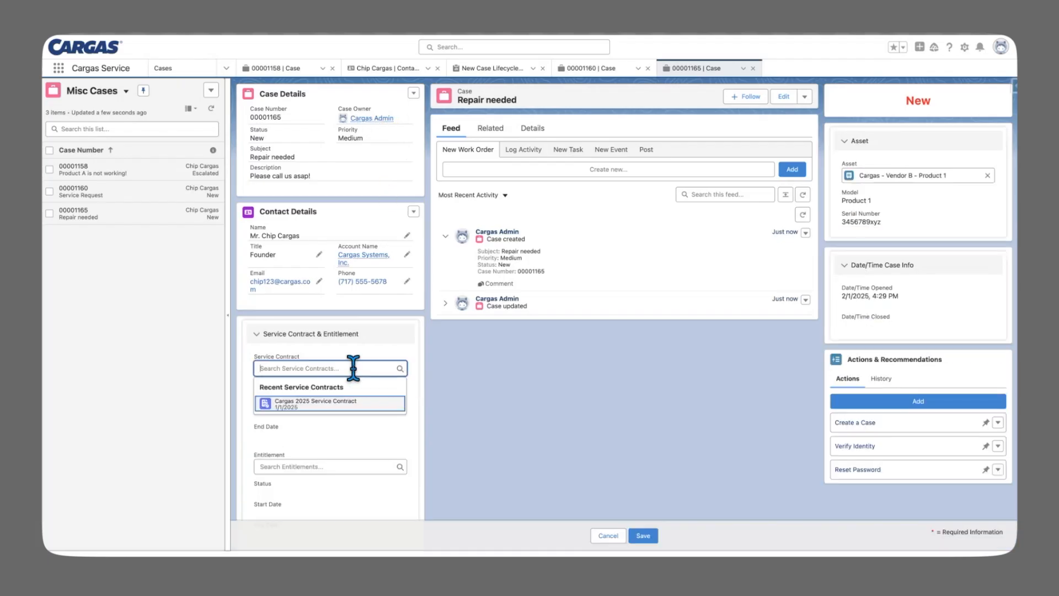
click(330, 407)
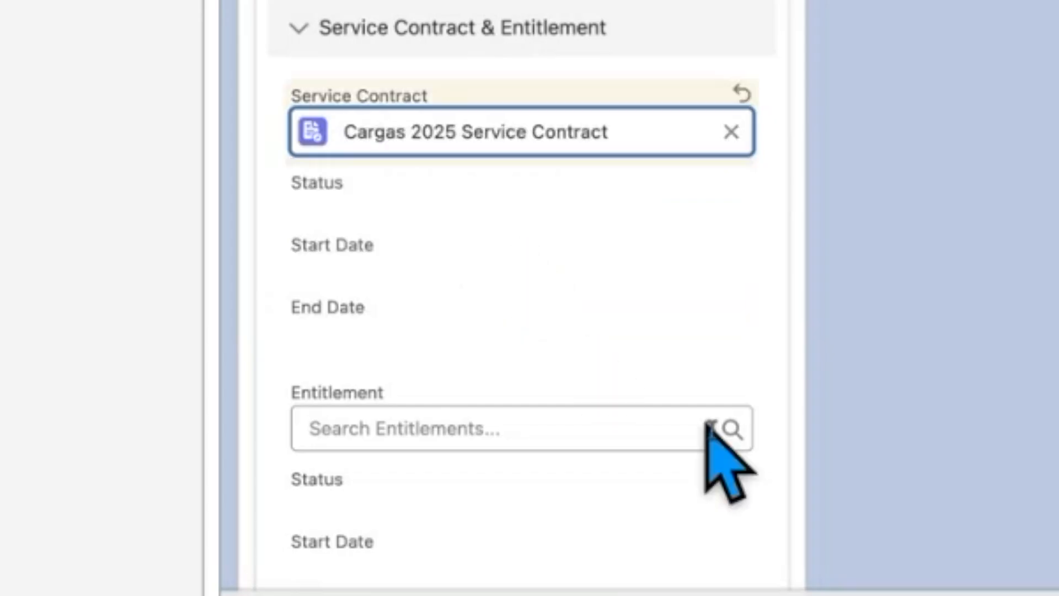
click(676, 428)
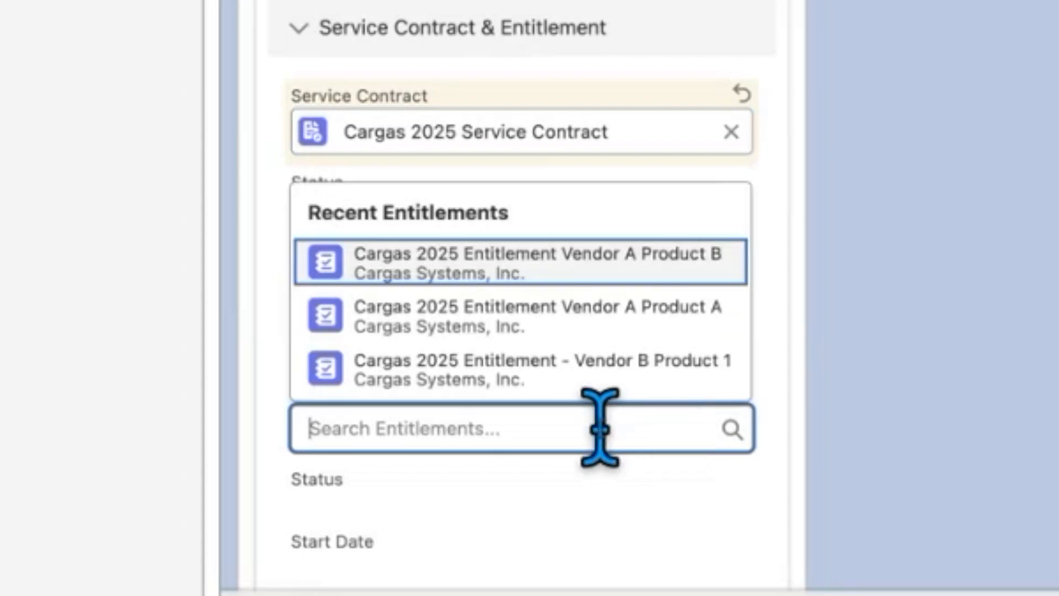
click(579, 381)
key(super+s)
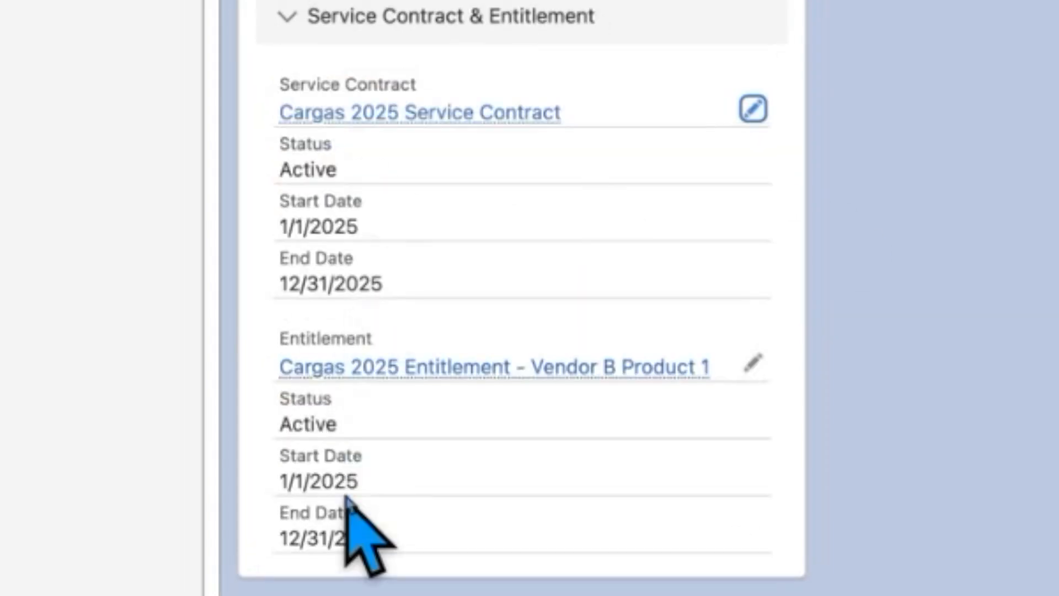
mouse_move(329, 122)
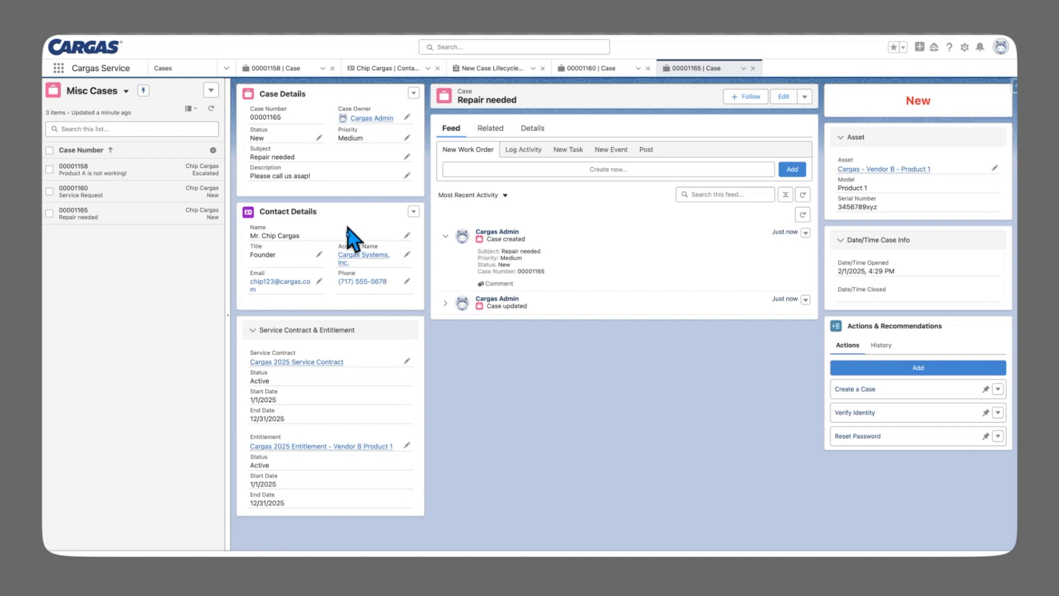
mouse_move(358, 256)
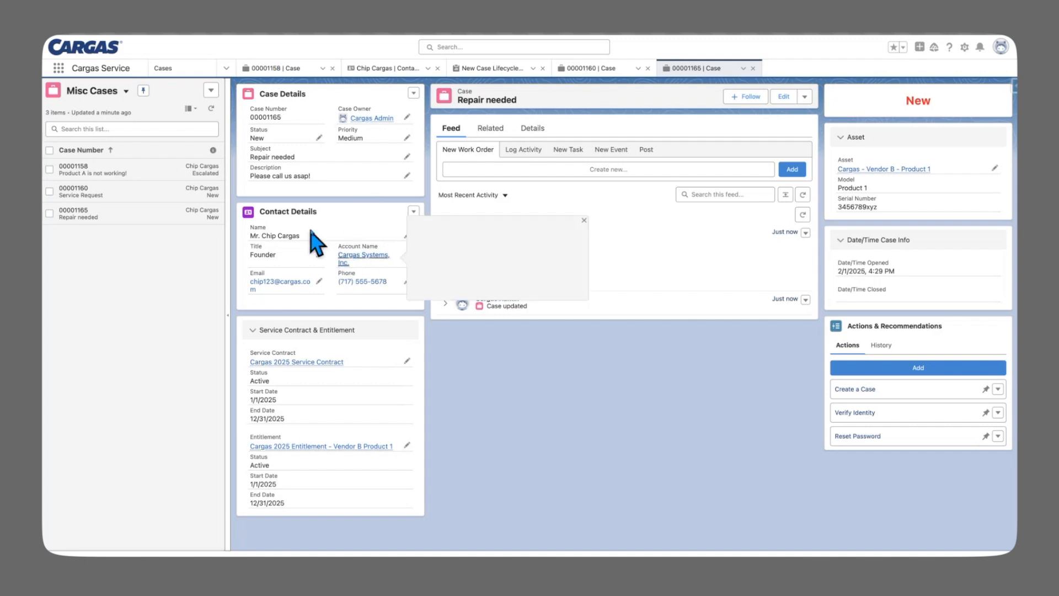
Open the Cargas Systems, Inc. account to check its cases, then switch to the New Case Lifecycle Report
click(353, 255)
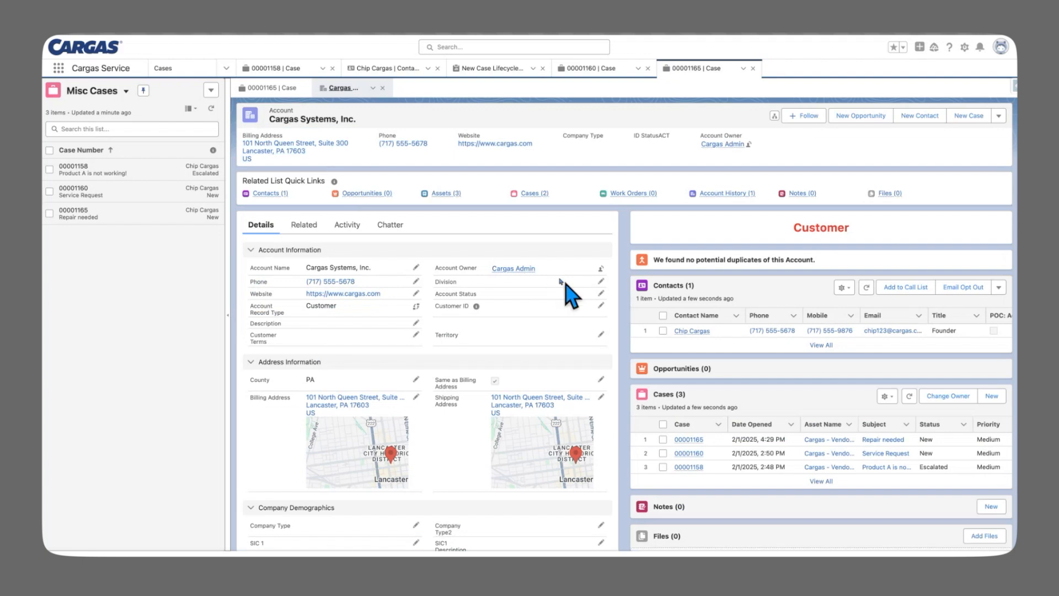
scroll(717, 408, down, 1)
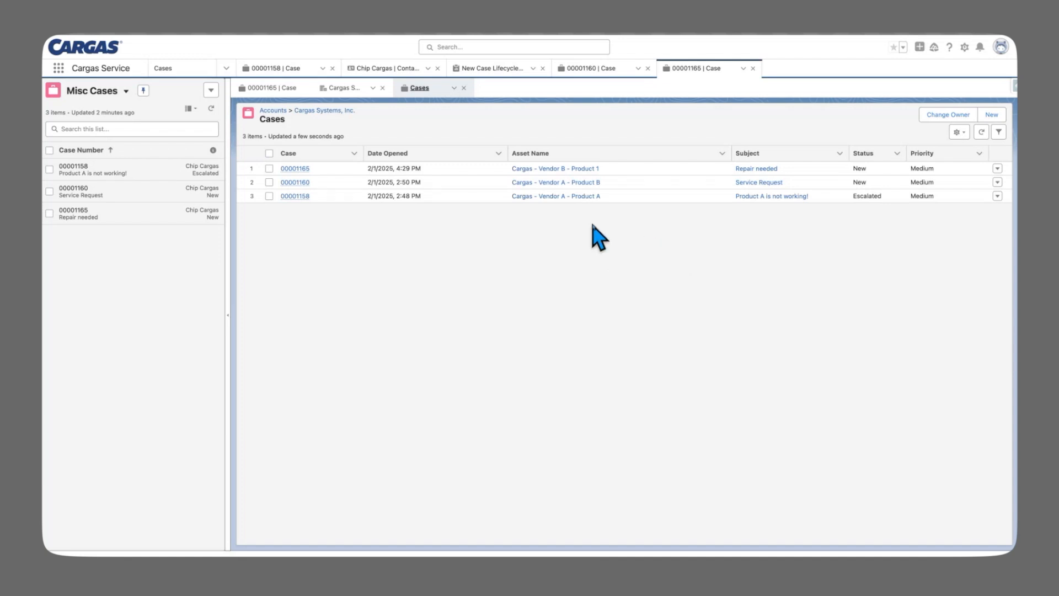
click(504, 71)
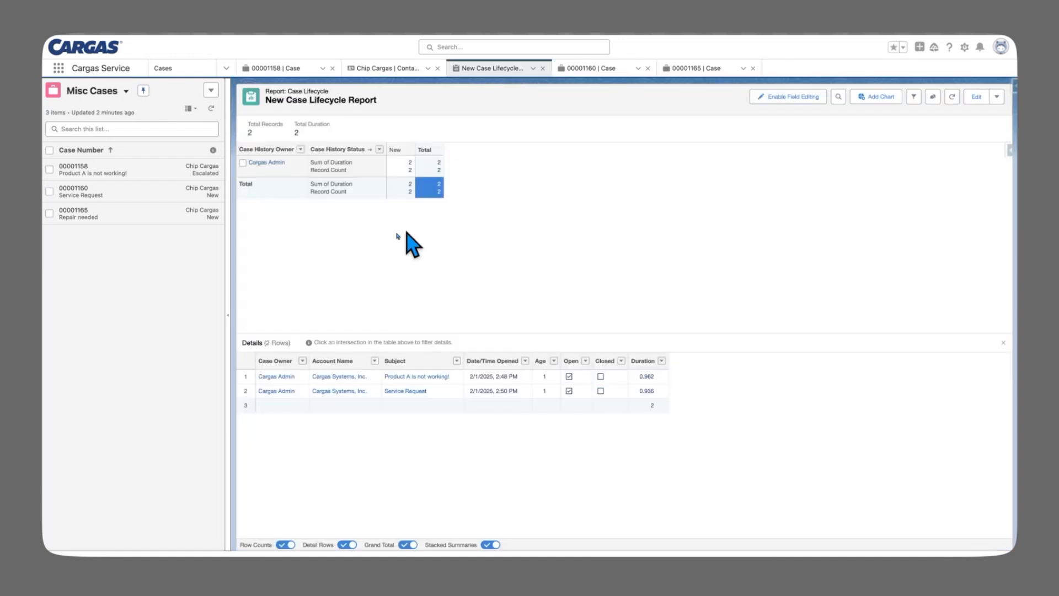